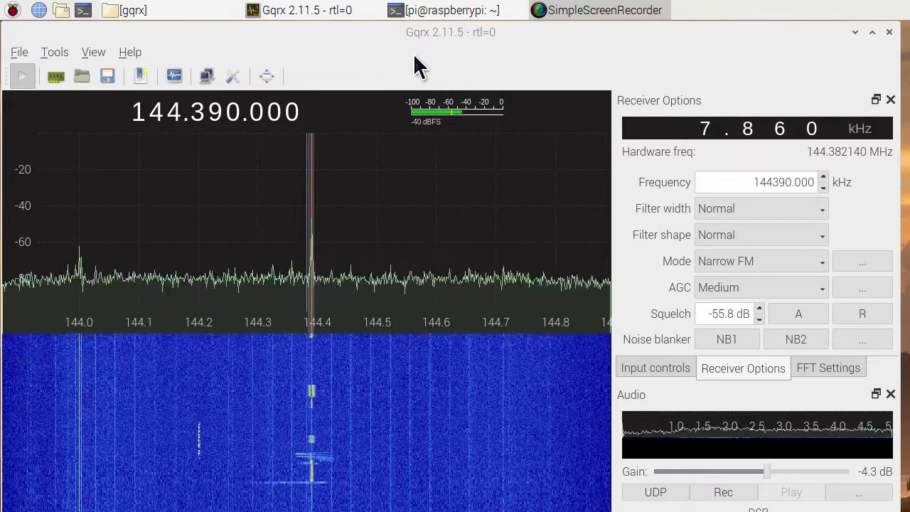
# Check the system info terminal and the Gqrx version information, then return to Gqrx.
pyautogui.click(449, 11)
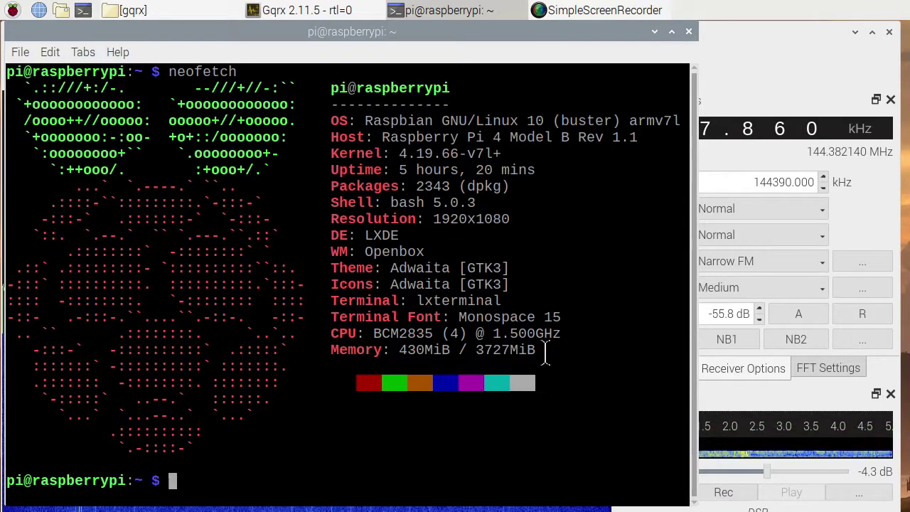
pyautogui.click(654, 32)
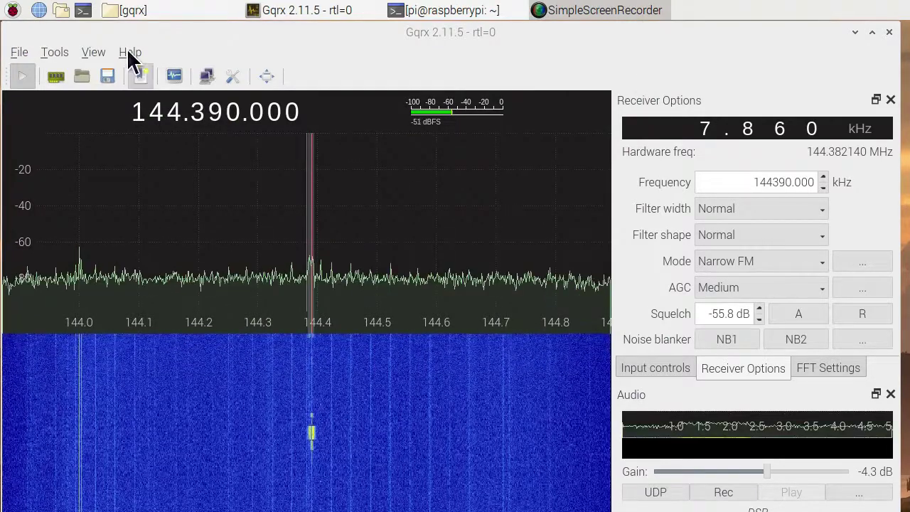
pyautogui.click(132, 50)
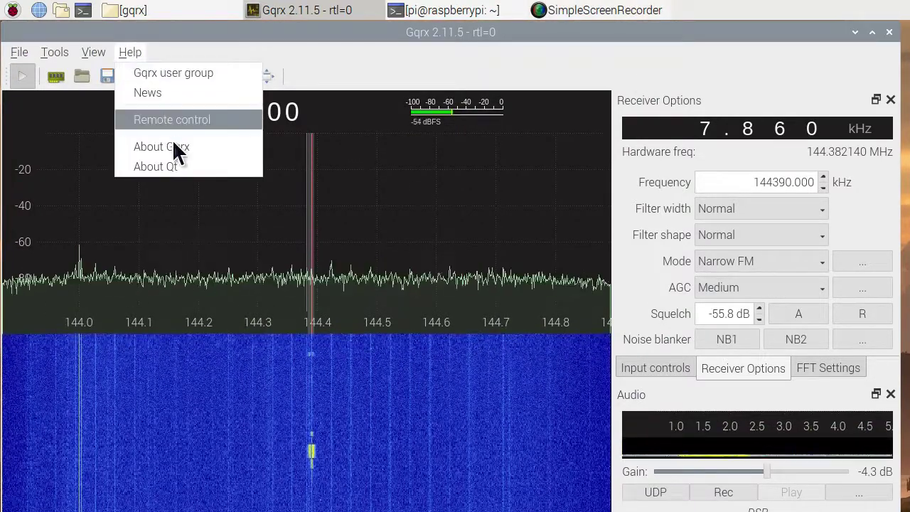
pyautogui.click(175, 146)
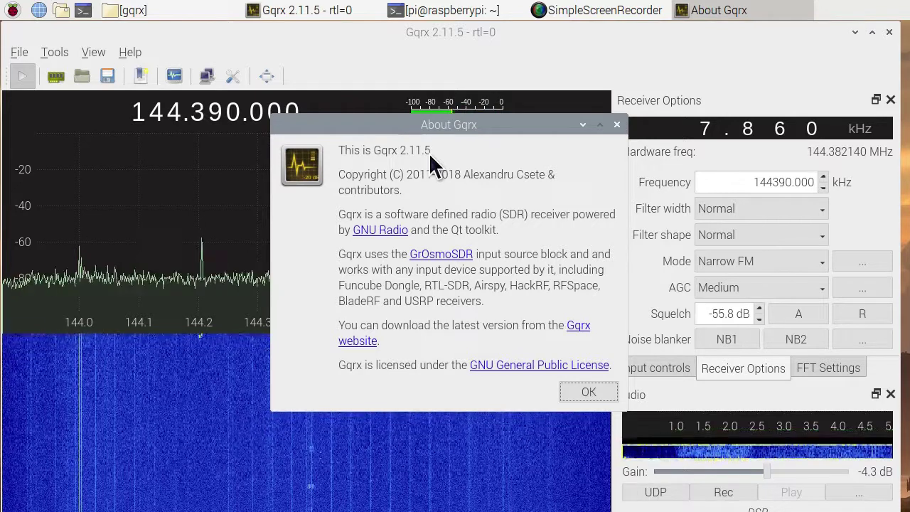
pyautogui.click(616, 126)
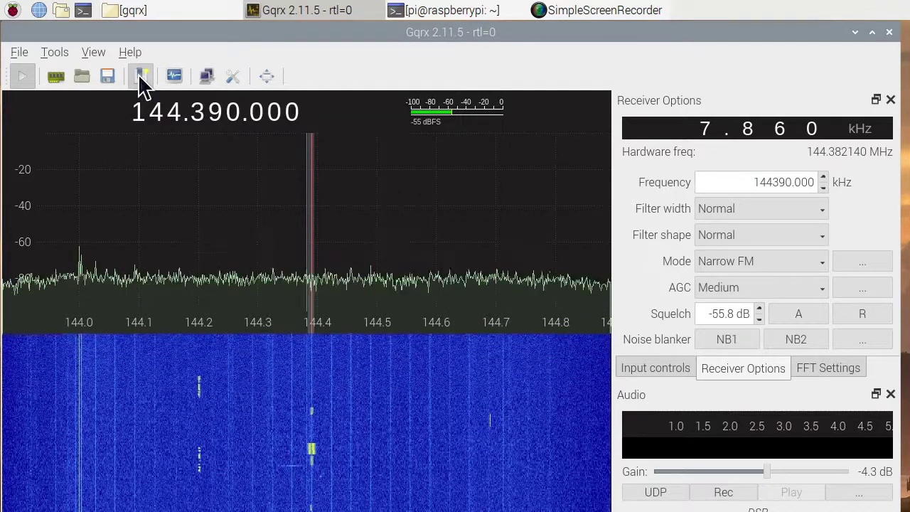
# Bookmark 144.390 MHz as 'APRS' with the 2m tag.
pyautogui.click(140, 78)
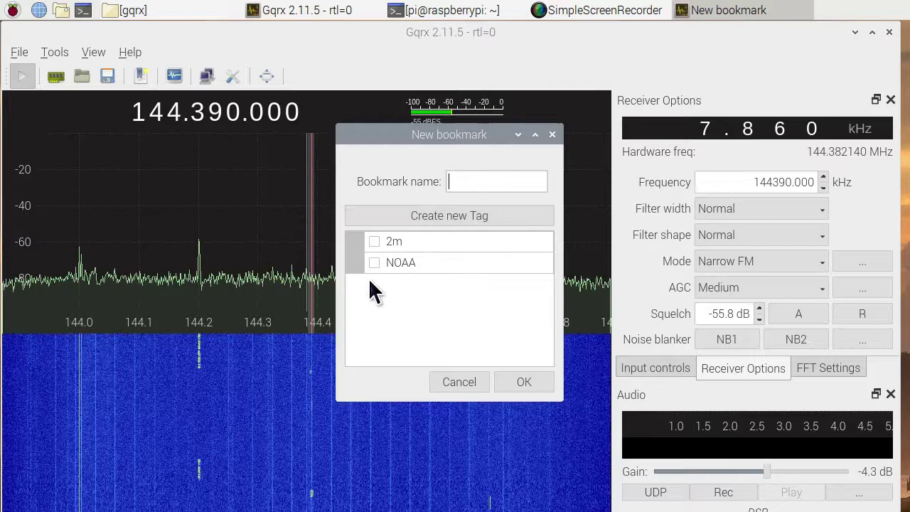
pyautogui.click(372, 241)
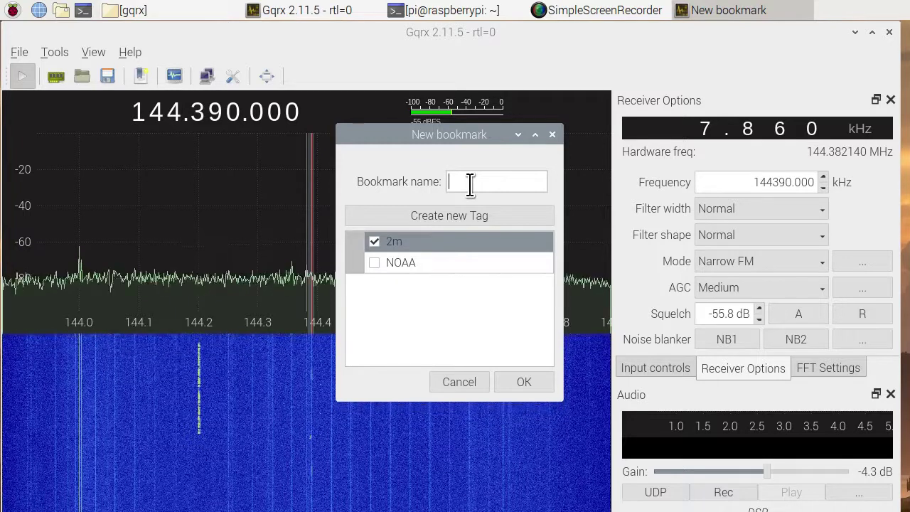
pyautogui.write('AP')
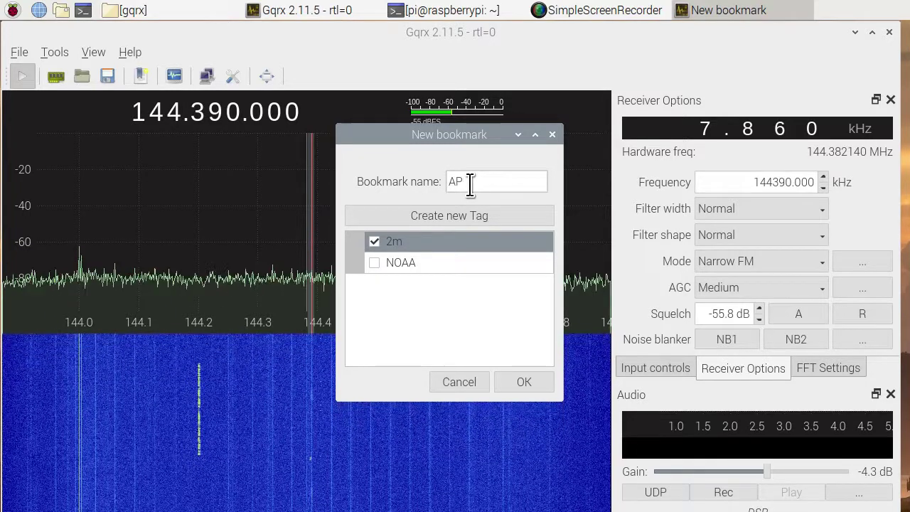
pyautogui.write('R')
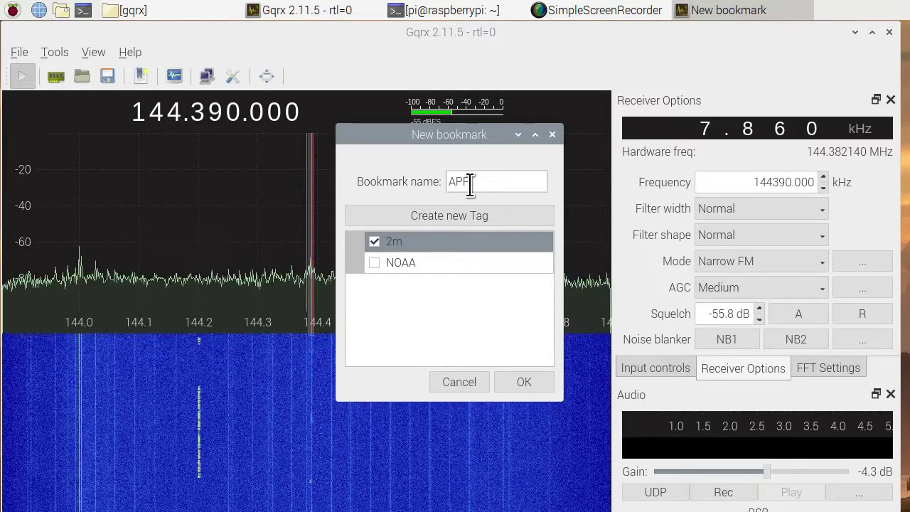
pyautogui.write('S')
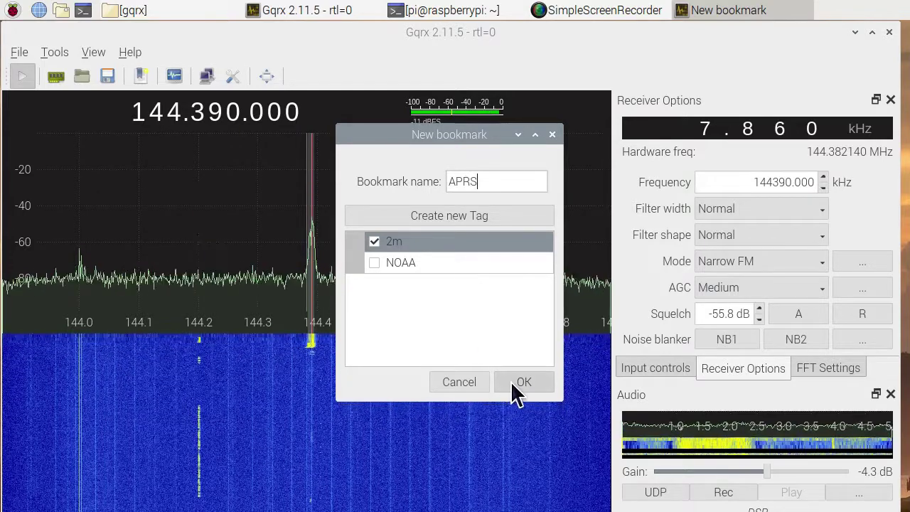
pyautogui.click(512, 379)
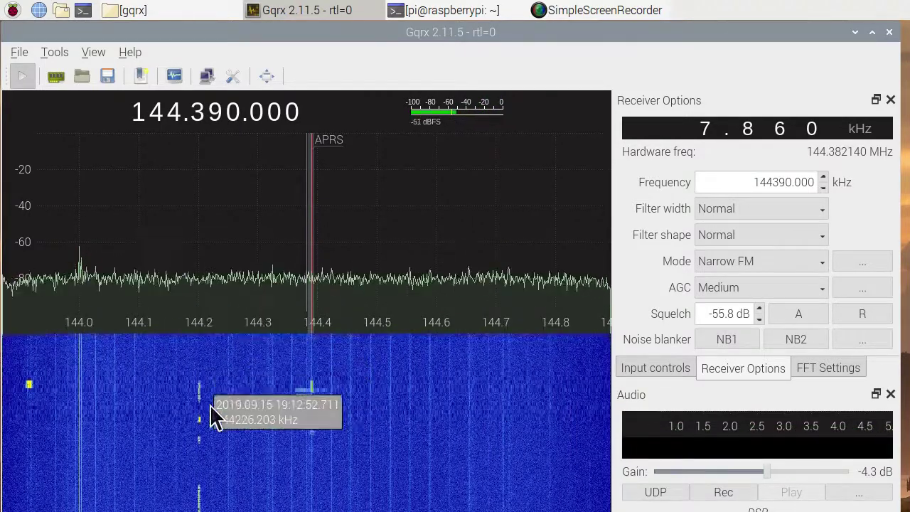
pyautogui.click(205, 286)
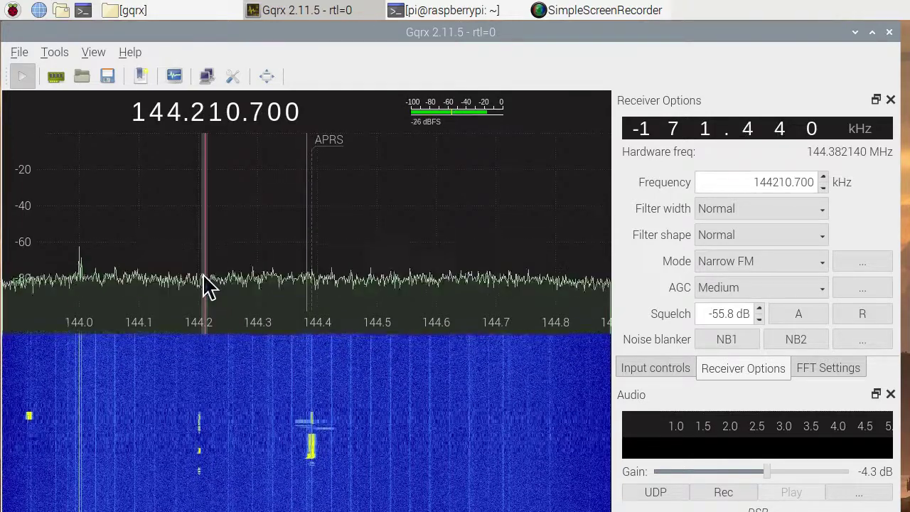
pyautogui.click(334, 142)
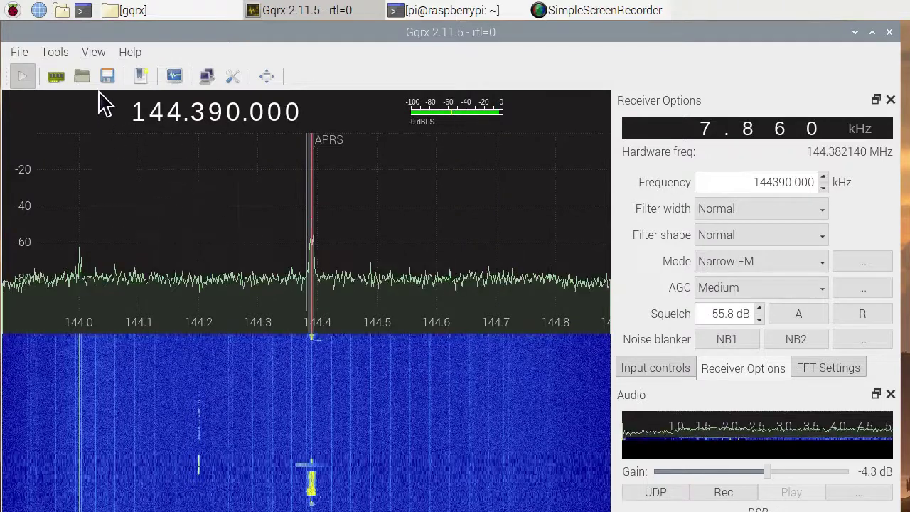
# Show the Bookmarks panel and untick the Untagged and NOAA tag filters.
pyautogui.click(94, 51)
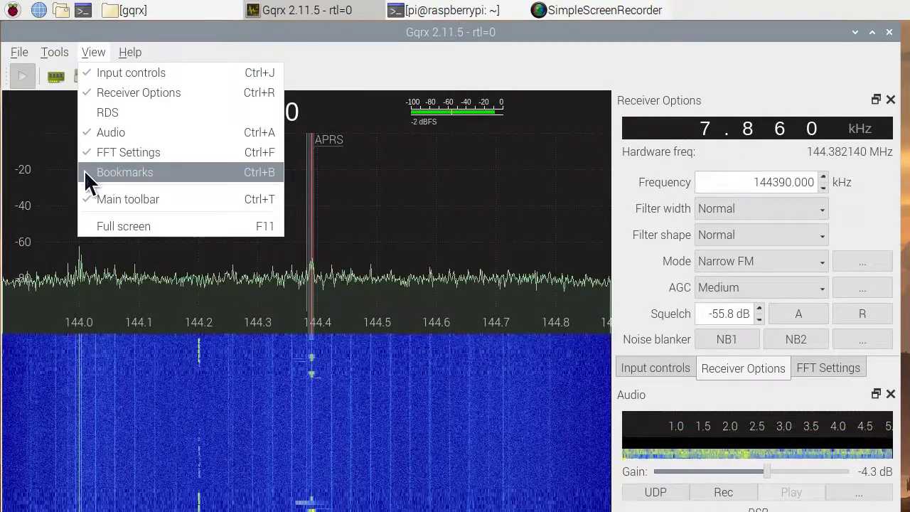
pyautogui.click(84, 172)
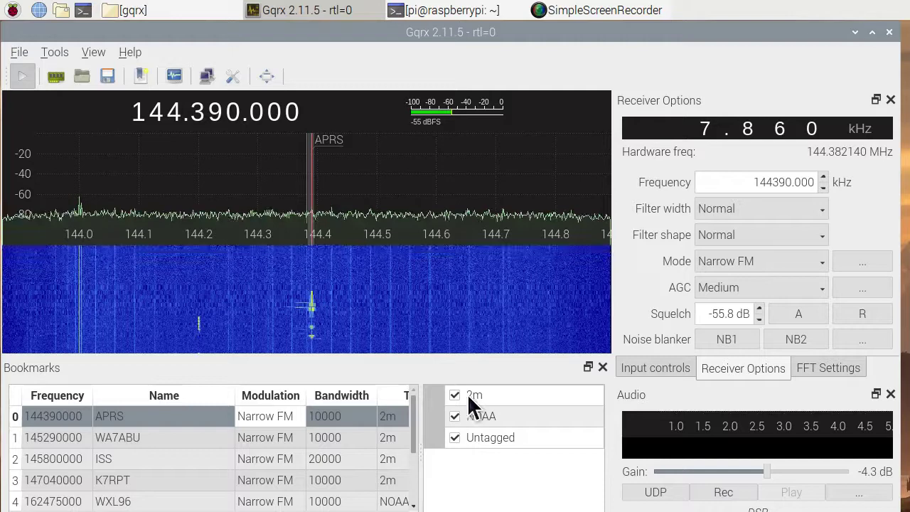
pyautogui.click(454, 437)
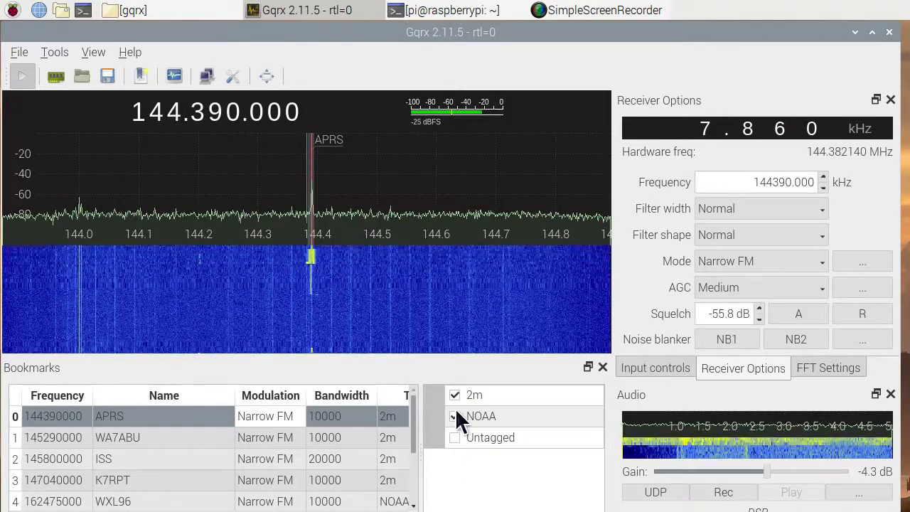
pyautogui.click(454, 417)
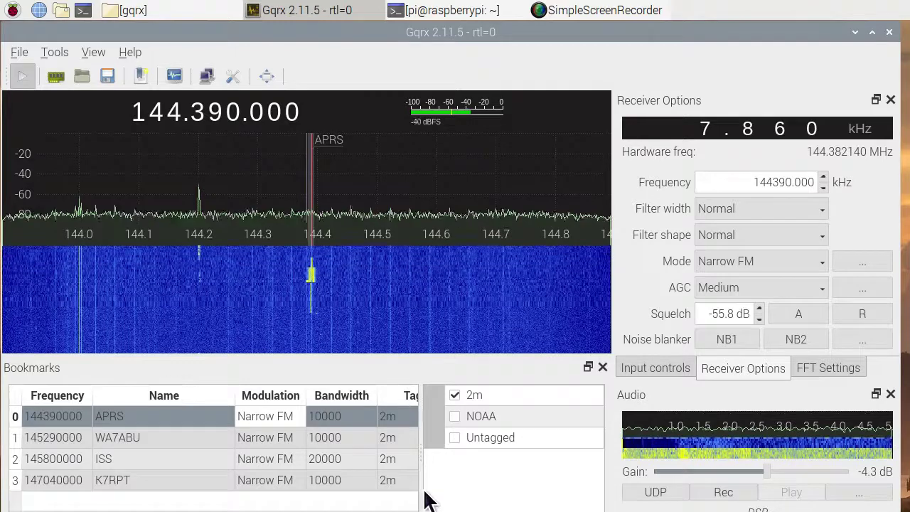
# Filter the bookmark list to NOAA only and tune to KIG98 at 162.550 MHz.
pyautogui.click(455, 395)
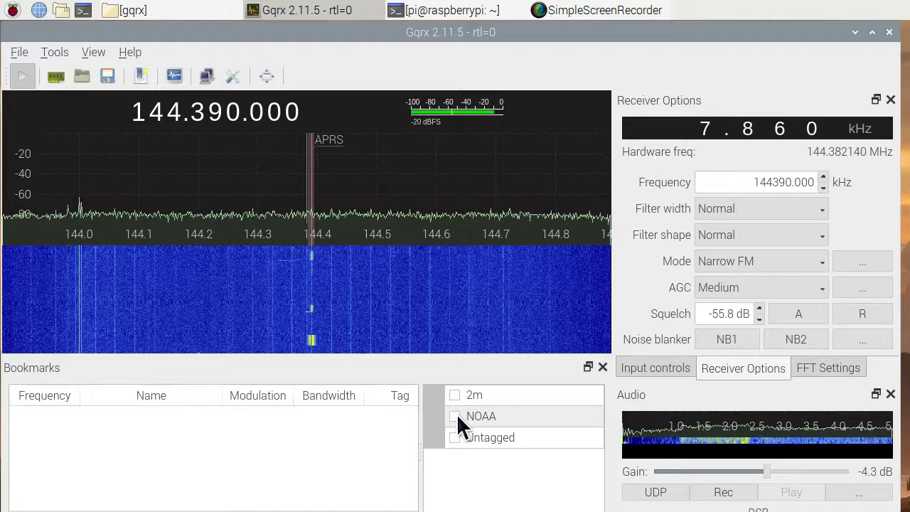
pyautogui.click(455, 416)
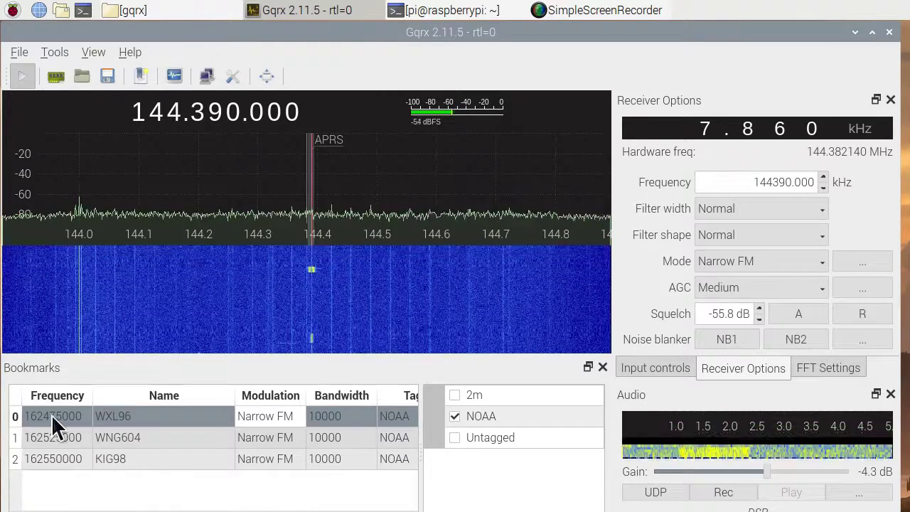
pyautogui.click(49, 455)
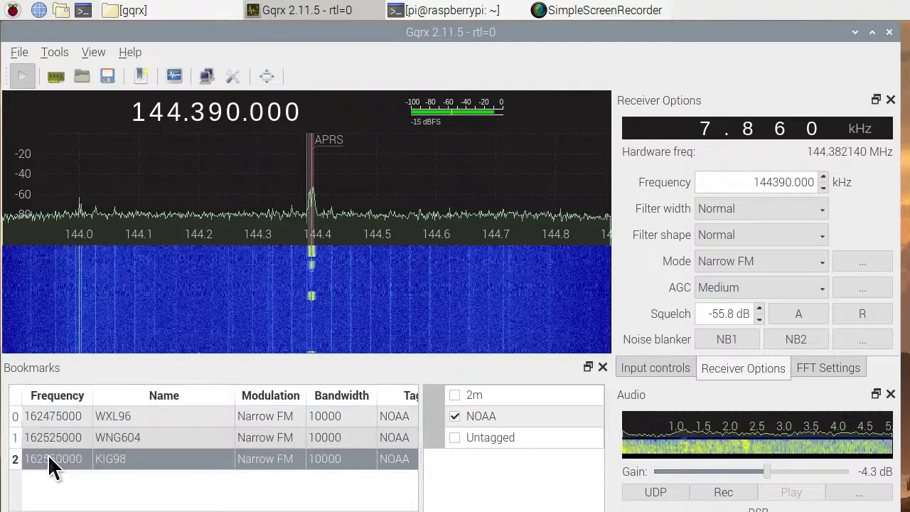
pyautogui.doubleClick(48, 454)
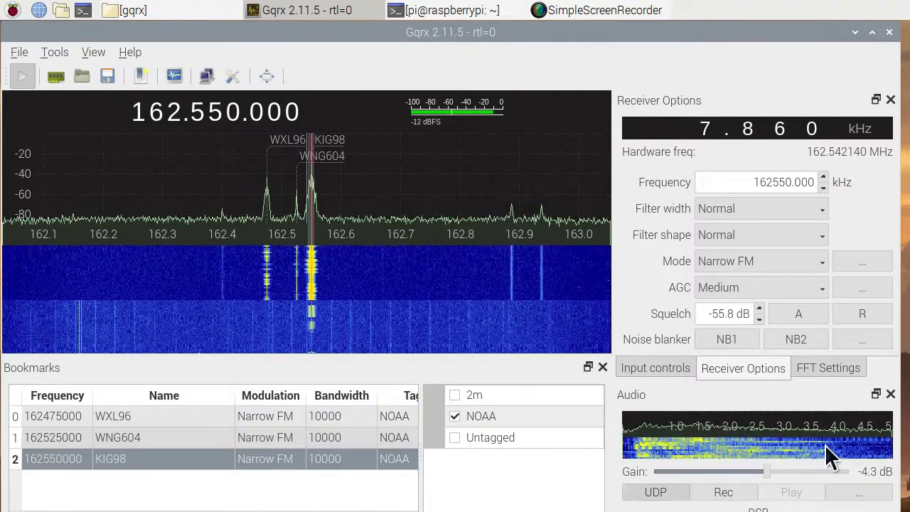
# Raise the FFT Settings frequency zoom from 1x to 5x around 162.55 MHz.
pyautogui.click(827, 367)
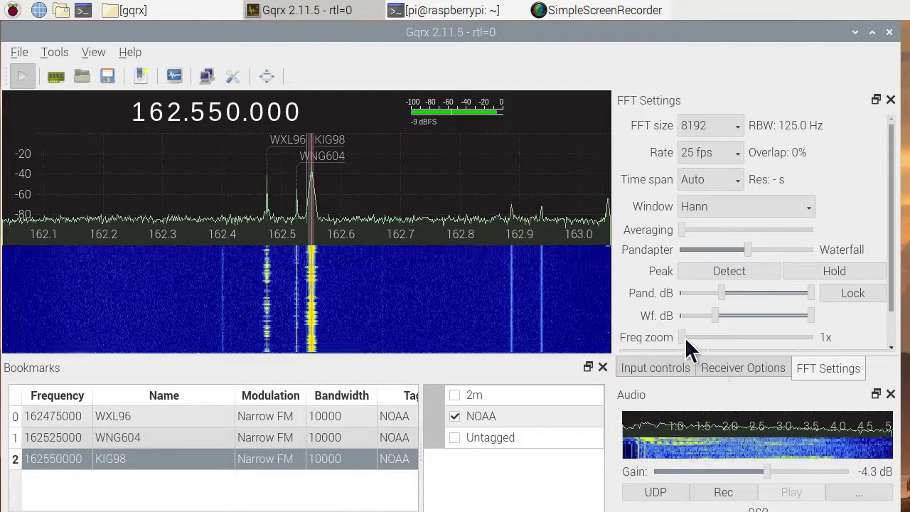
pyautogui.moveTo(678, 335); pyautogui.dragTo(690, 333)
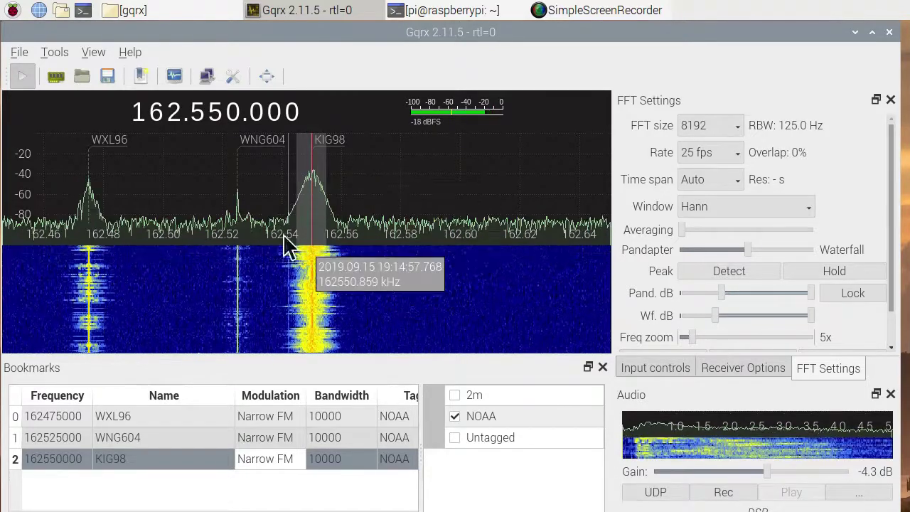
# Tune to the WNG604 bookmark, then to WXL96 at 162.475 MHz.
pyautogui.click(263, 146)
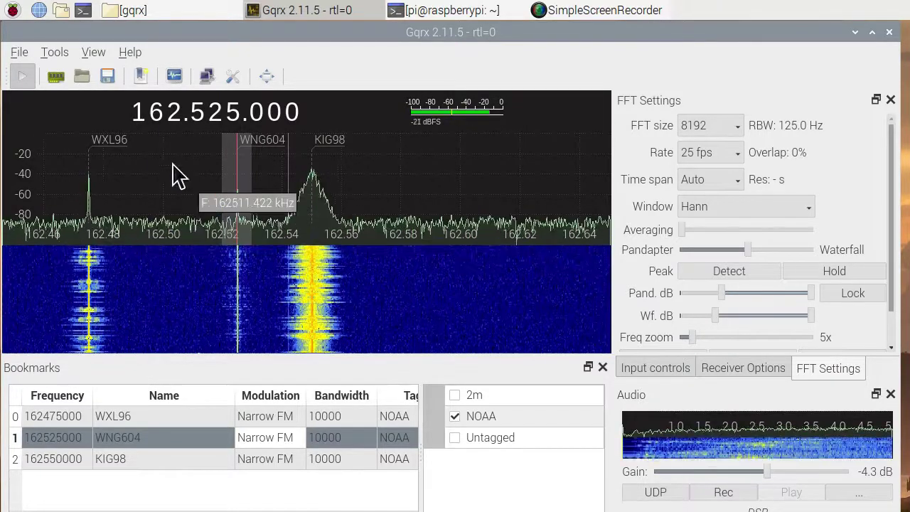
pyautogui.click(108, 141)
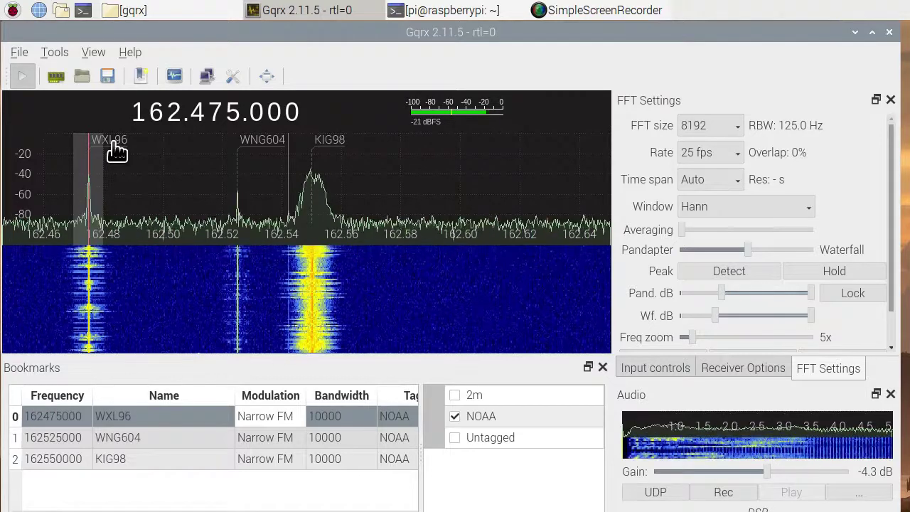
pyautogui.click(56, 456)
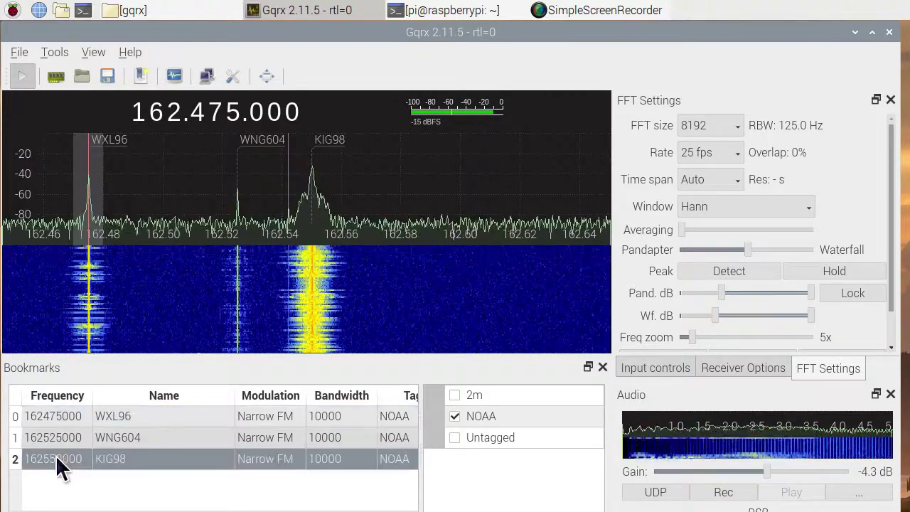
pyautogui.doubleClick(56, 457)
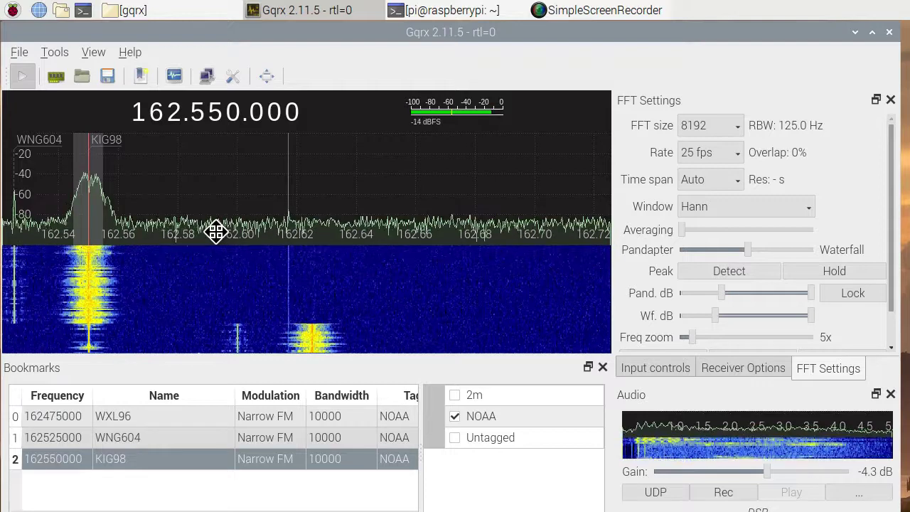
pyautogui.moveTo(213, 230); pyautogui.dragTo(515, 231)
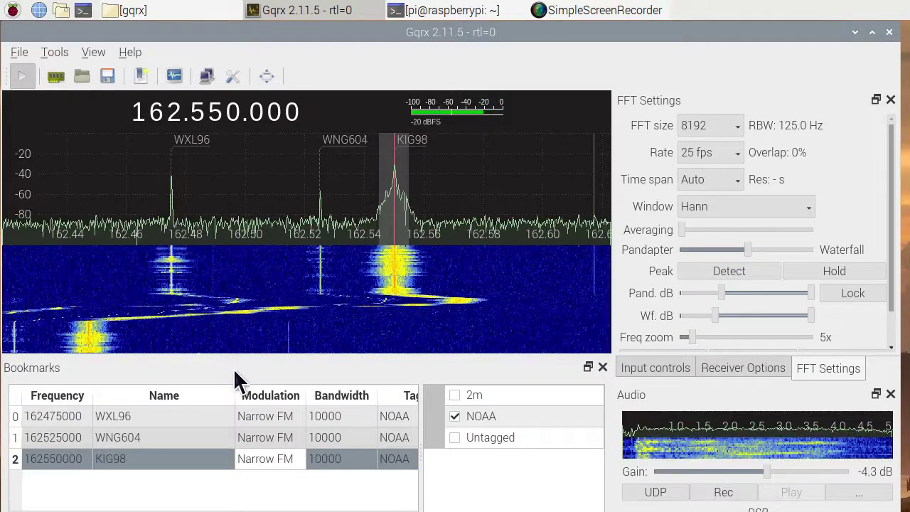
pyautogui.click(206, 148)
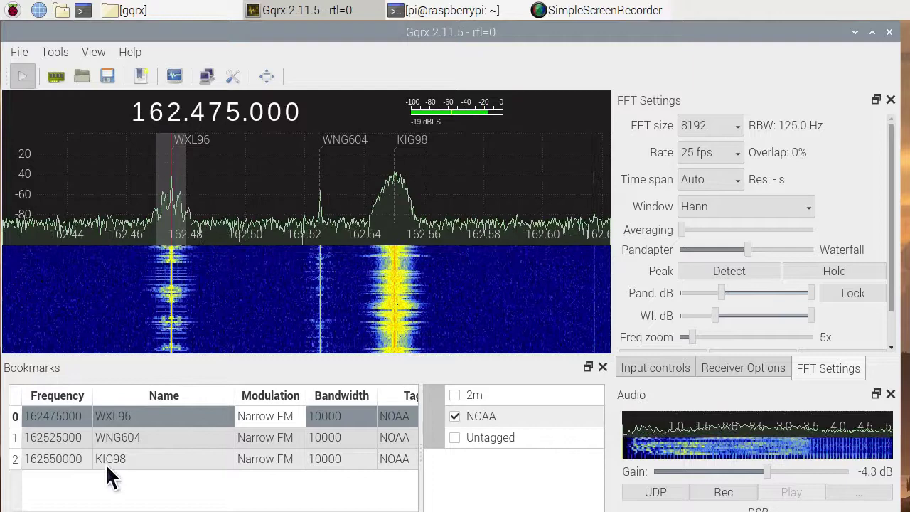
pyautogui.click(50, 459)
pyautogui.doubleClick(51, 458)
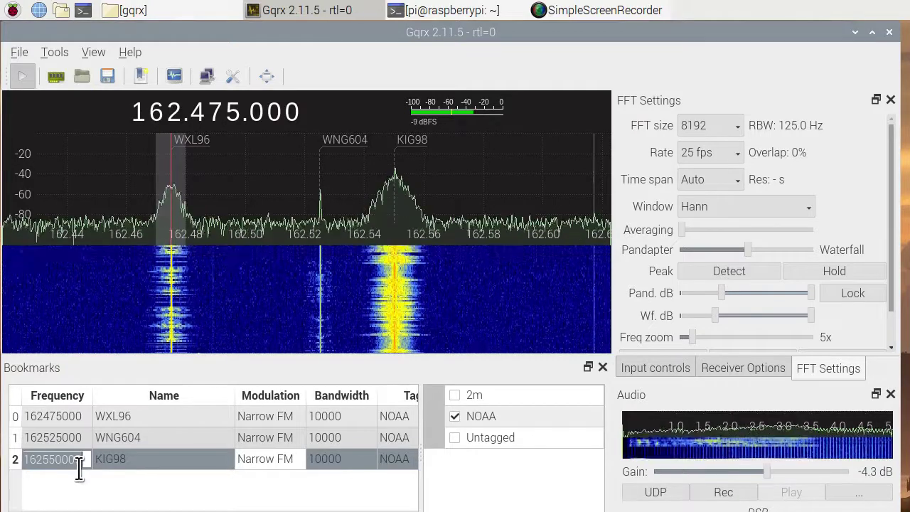
pyautogui.click(132, 459)
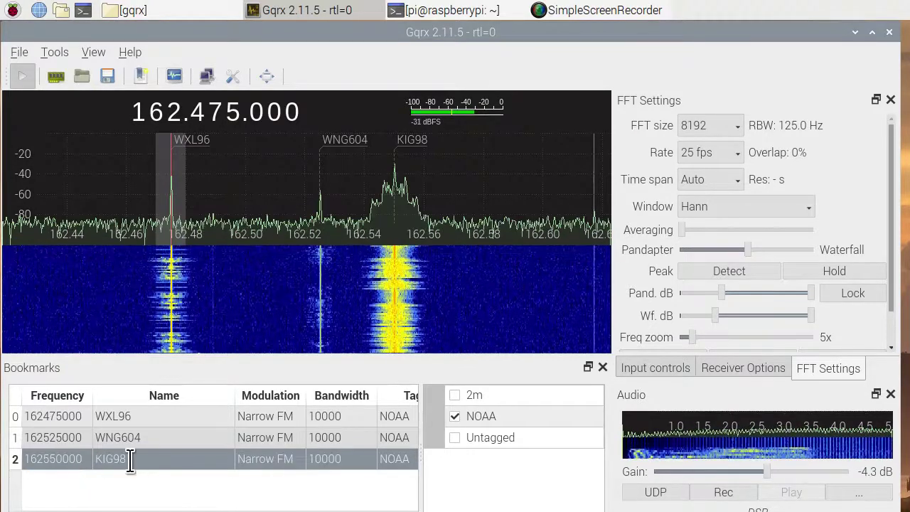
pyautogui.click(131, 459)
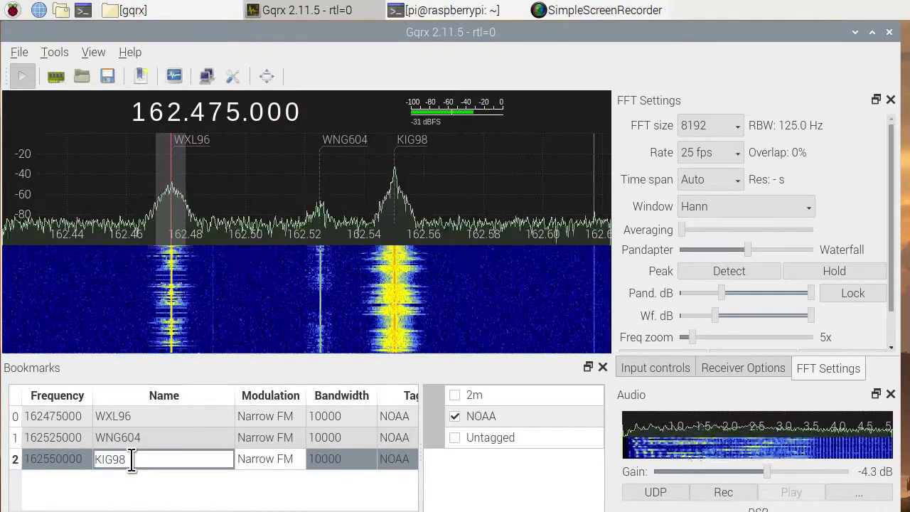
pyautogui.click(266, 455)
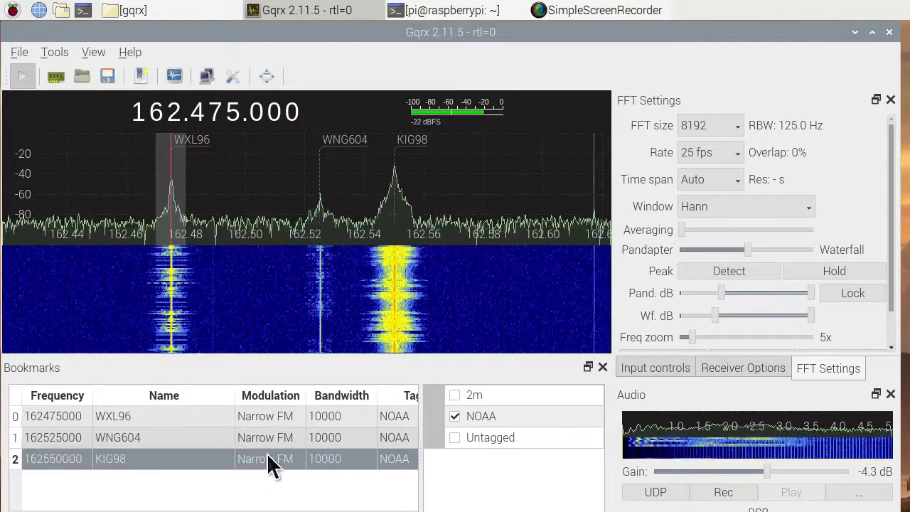
pyautogui.doubleClick(266, 453)
pyautogui.click(266, 453)
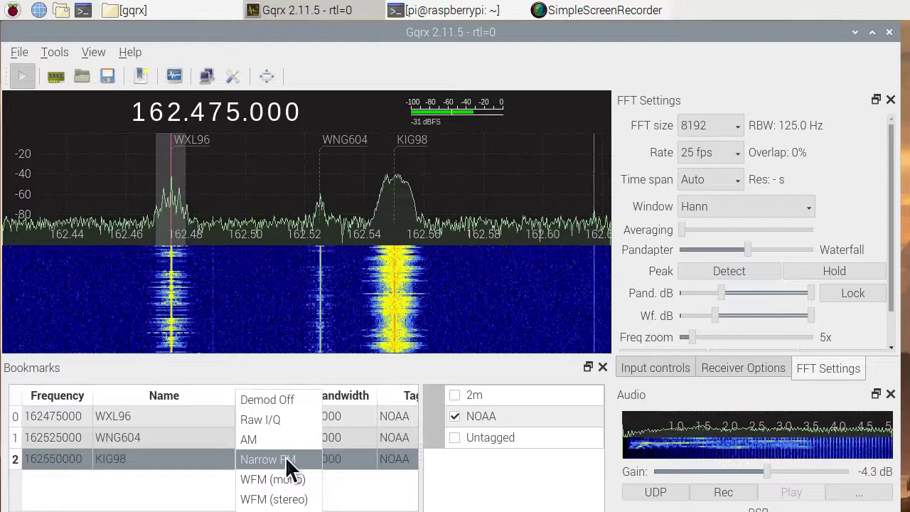
pyautogui.click(203, 498)
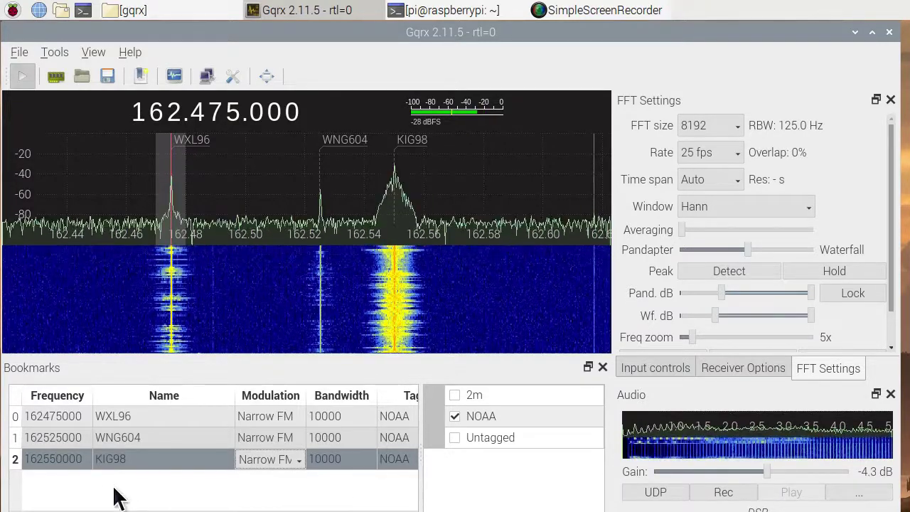
pyautogui.rightClick(56, 421)
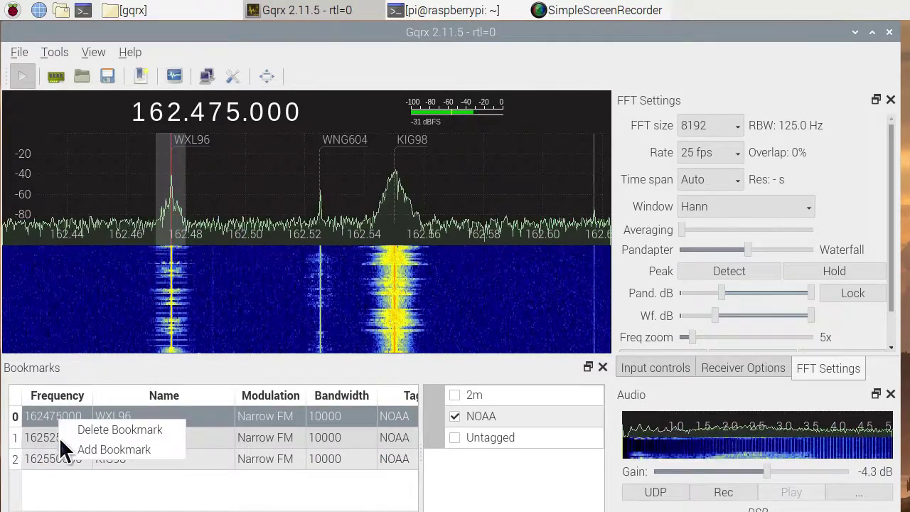
pyautogui.click(83, 489)
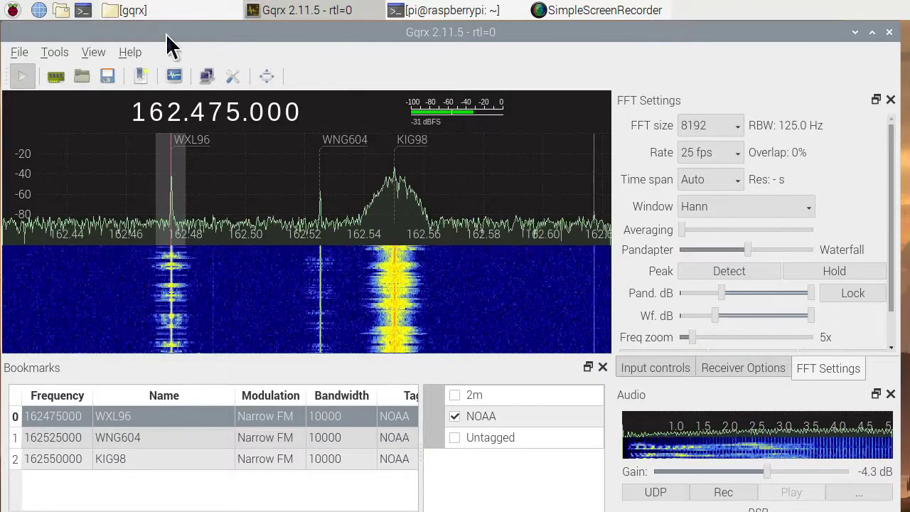
# Move the .config/gqrx file manager over Gqrx and show bookmarks.csv's open-with options.
pyautogui.click(118, 14)
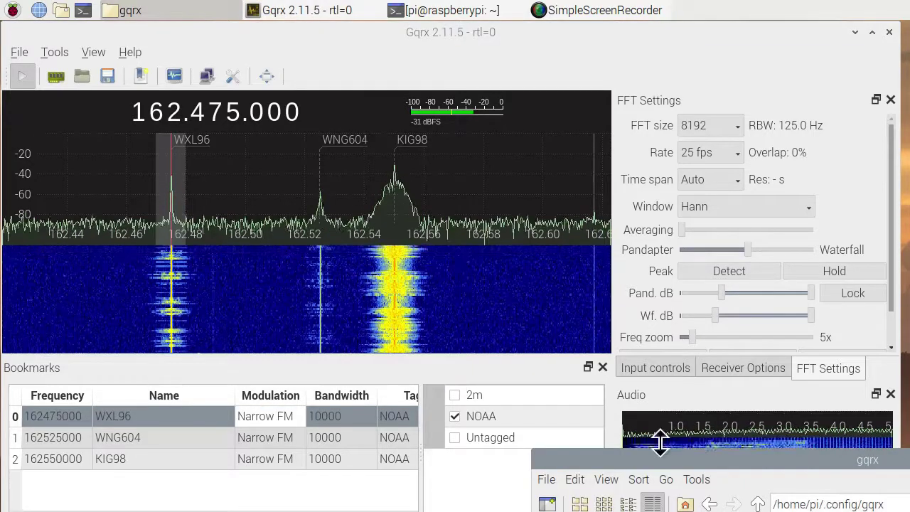
pyautogui.moveTo(625, 458); pyautogui.dragTo(105, 56)
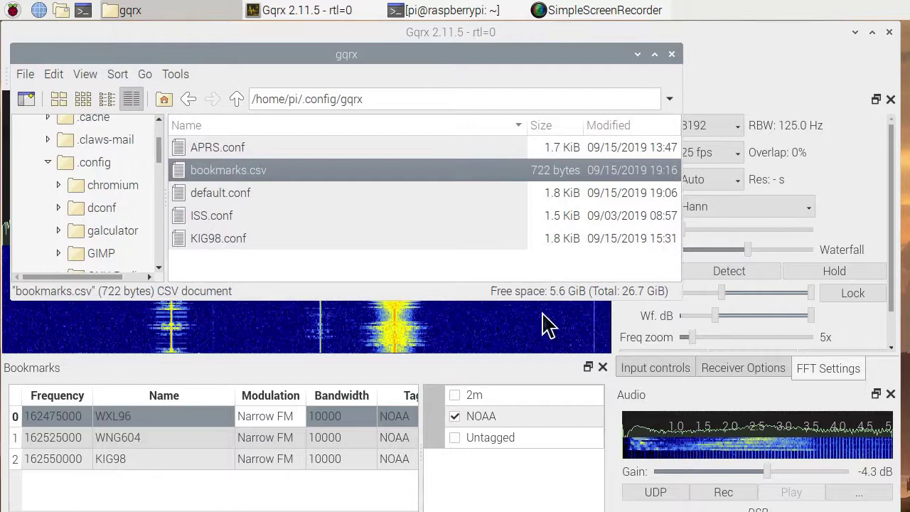
pyautogui.click(86, 74)
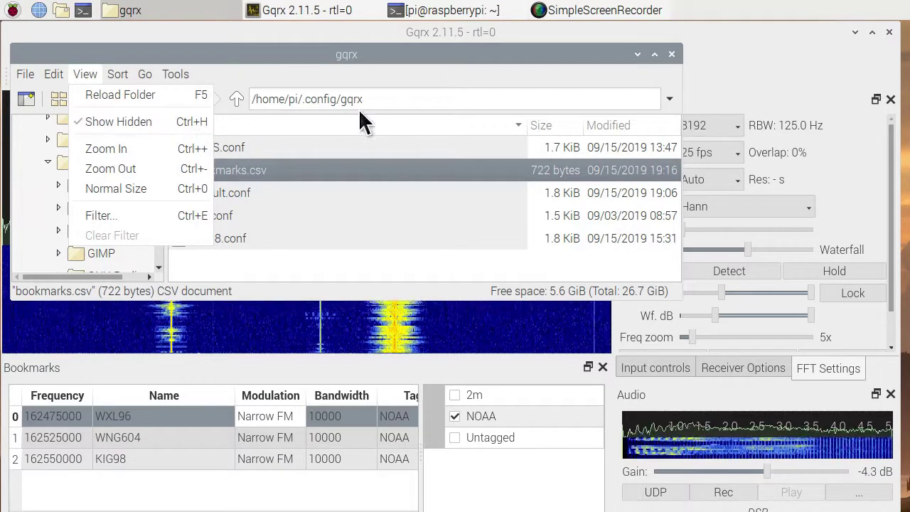
pyautogui.click(307, 104)
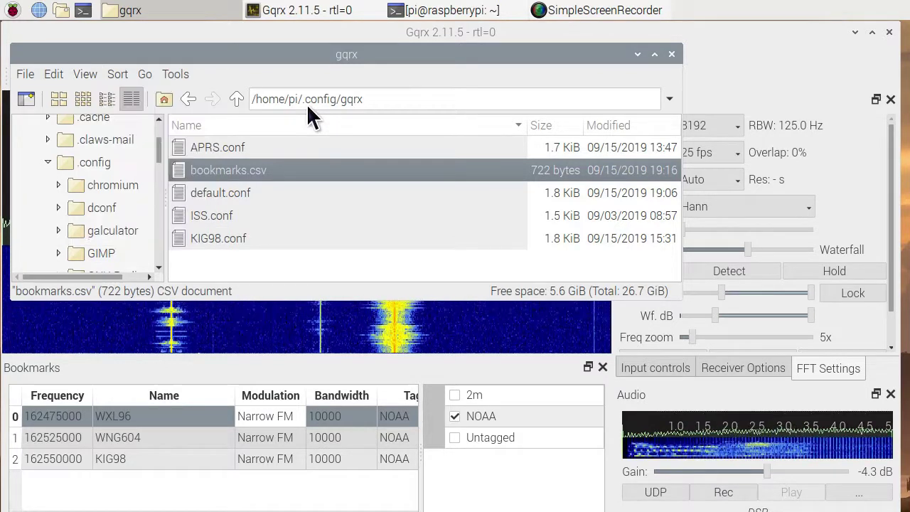
pyautogui.rightClick(272, 168)
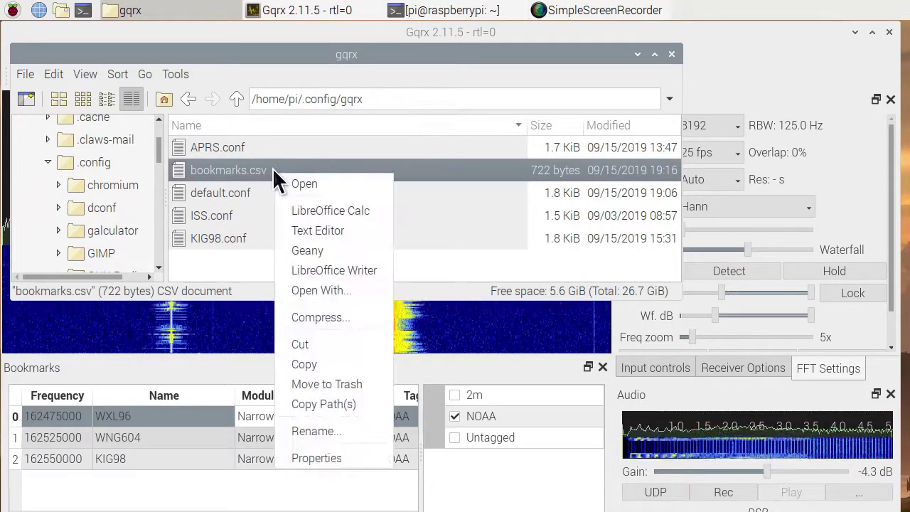
# Open bookmarks.csv in Mousepad and centre the window to show every line.
pyautogui.click(300, 231)
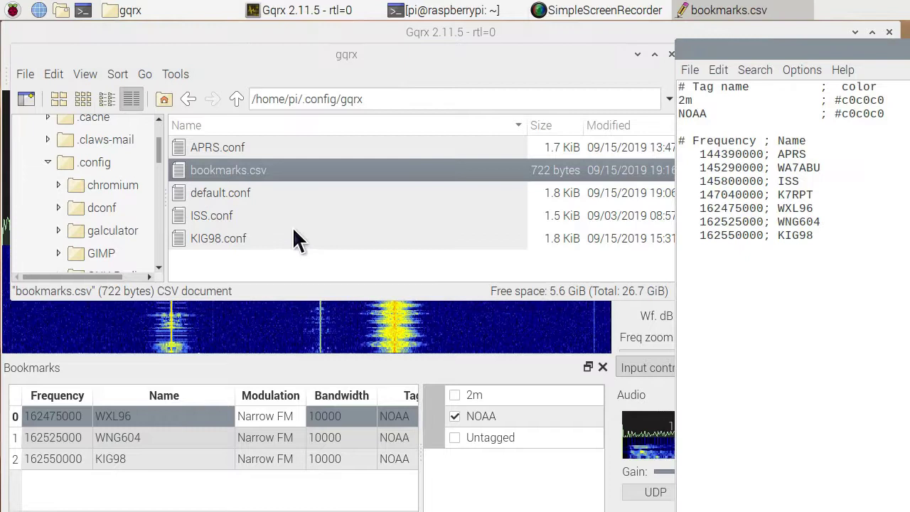
pyautogui.moveTo(769, 49); pyautogui.dragTo(174, 54)
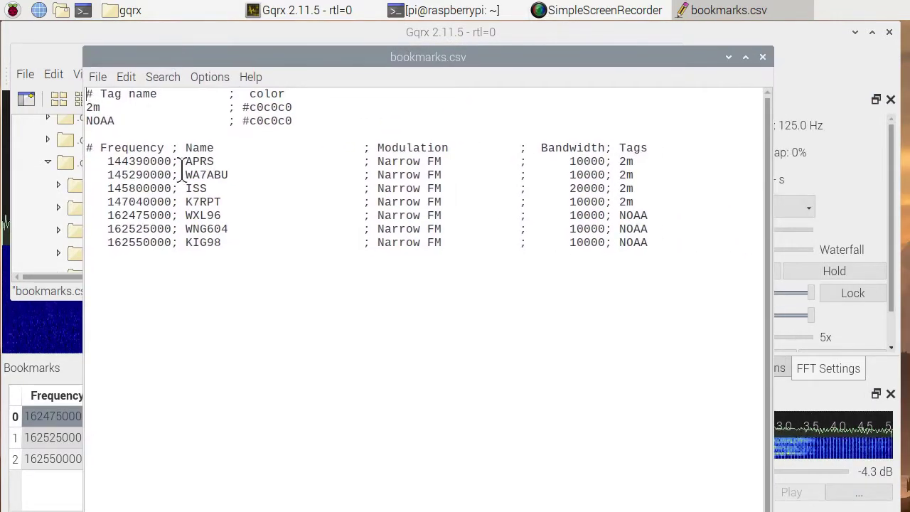